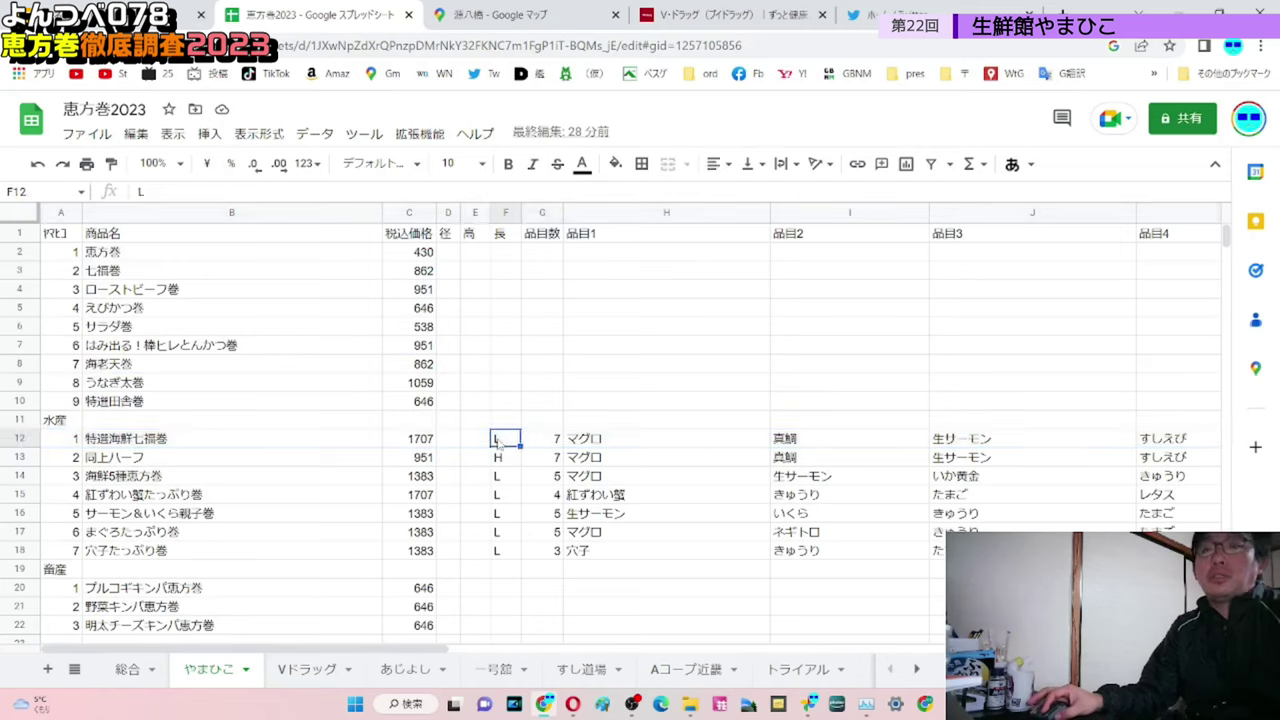
Step: Copy the L mark from F12 into the 長 column for the first nine rolls, F2 through F10
{"action": "key", "text": "ctrl+c"}
{"action": "left_click", "coordinate": [507, 256]}
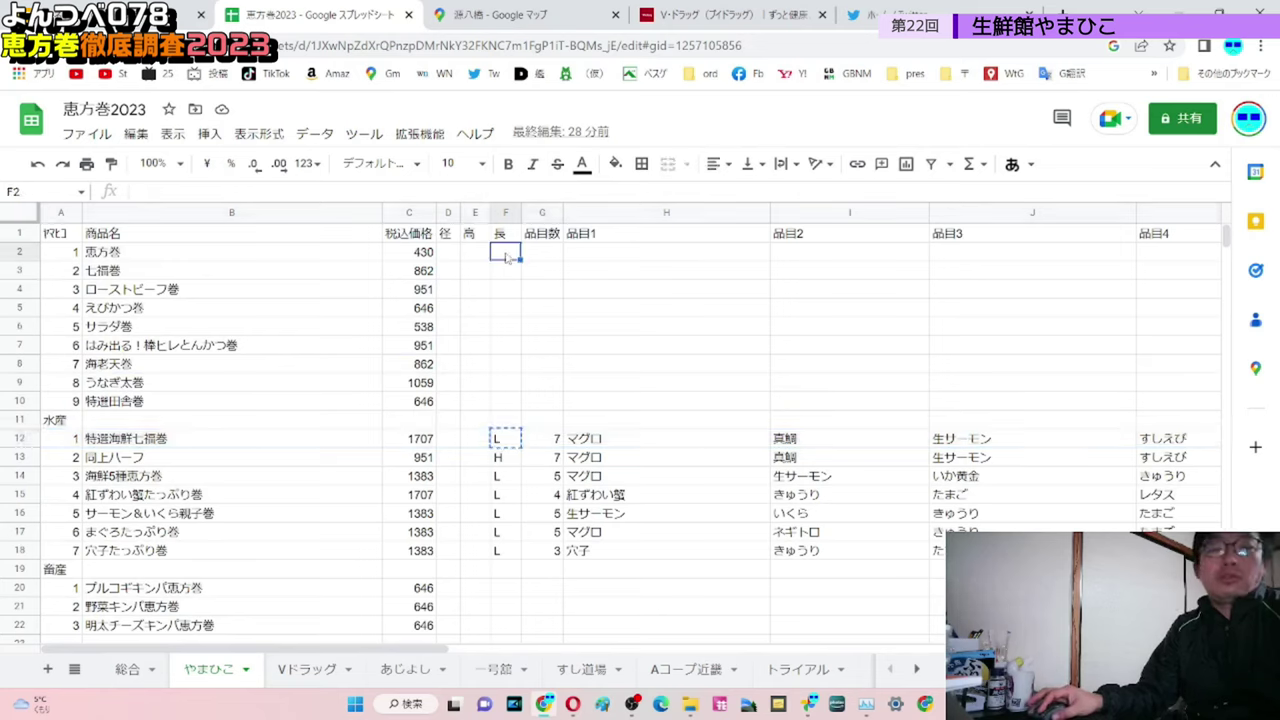
{"action": "key", "text": "ctrl+v"}
{"action": "left_click_drag", "start_coordinate": [519, 260], "coordinate": [516, 404]}
Step: Fill the 長 column with L for the three 畜産 rolls, F20 through F22
{"action": "scroll", "coordinate": [519, 541], "scroll_direction": "down", "scroll_amount": 2}
{"action": "left_click", "coordinate": [505, 476]}
{"action": "key", "text": "ctrl+v"}
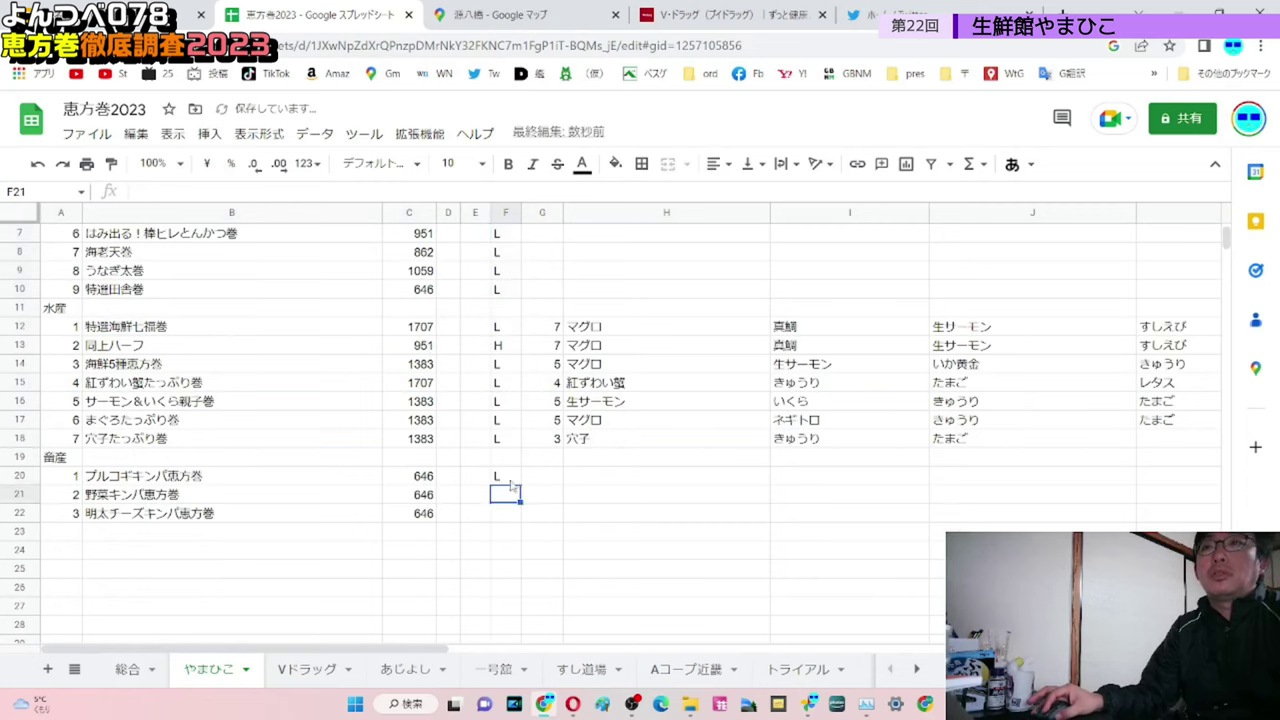
{"action": "left_click_drag", "start_coordinate": [520, 484], "coordinate": [516, 514]}
{"action": "left_click", "coordinate": [479, 566]}
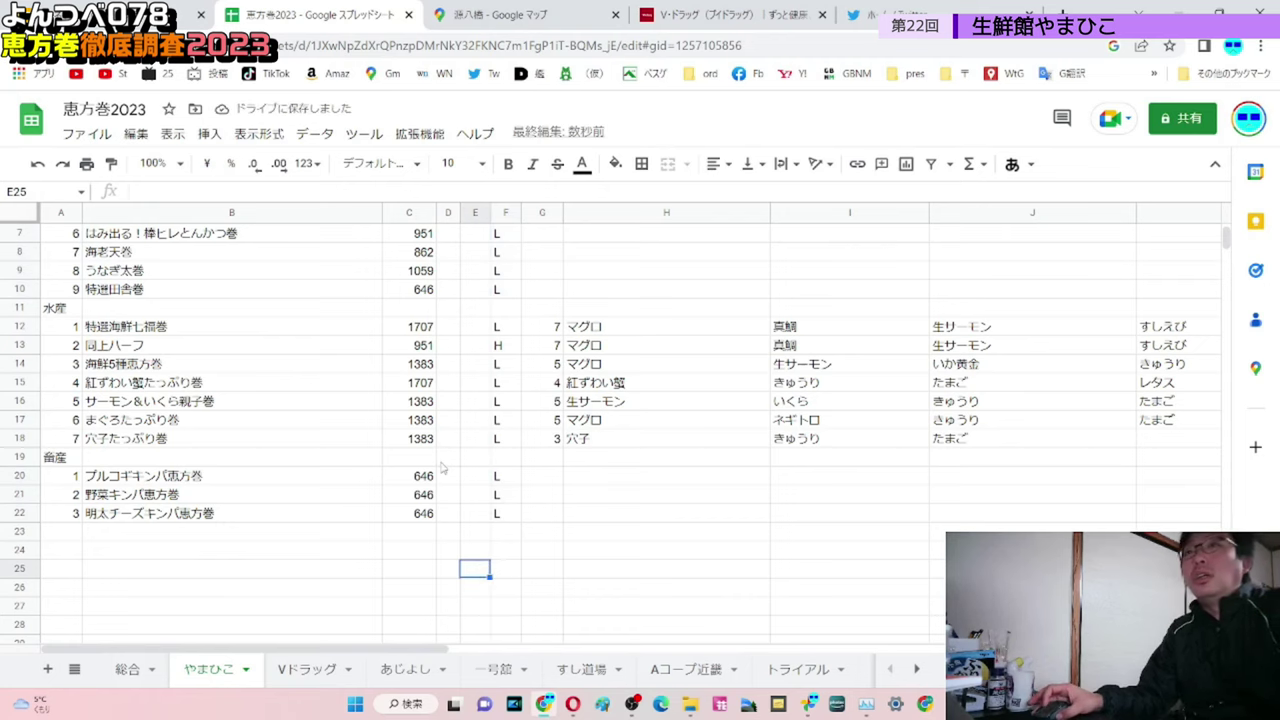
{"action": "scroll", "coordinate": [443, 467], "scroll_direction": "up", "scroll_amount": 2}
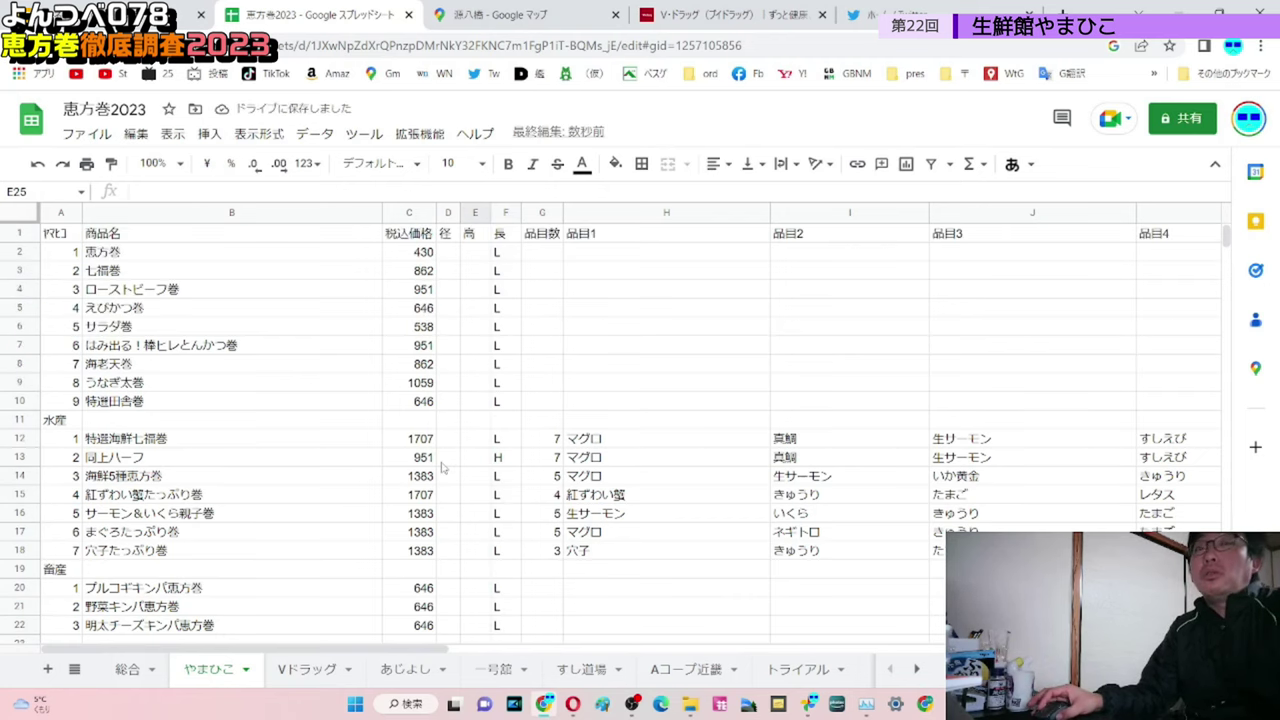
{"action": "scroll", "coordinate": [395, 392], "scroll_direction": "down", "scroll_amount": 1}
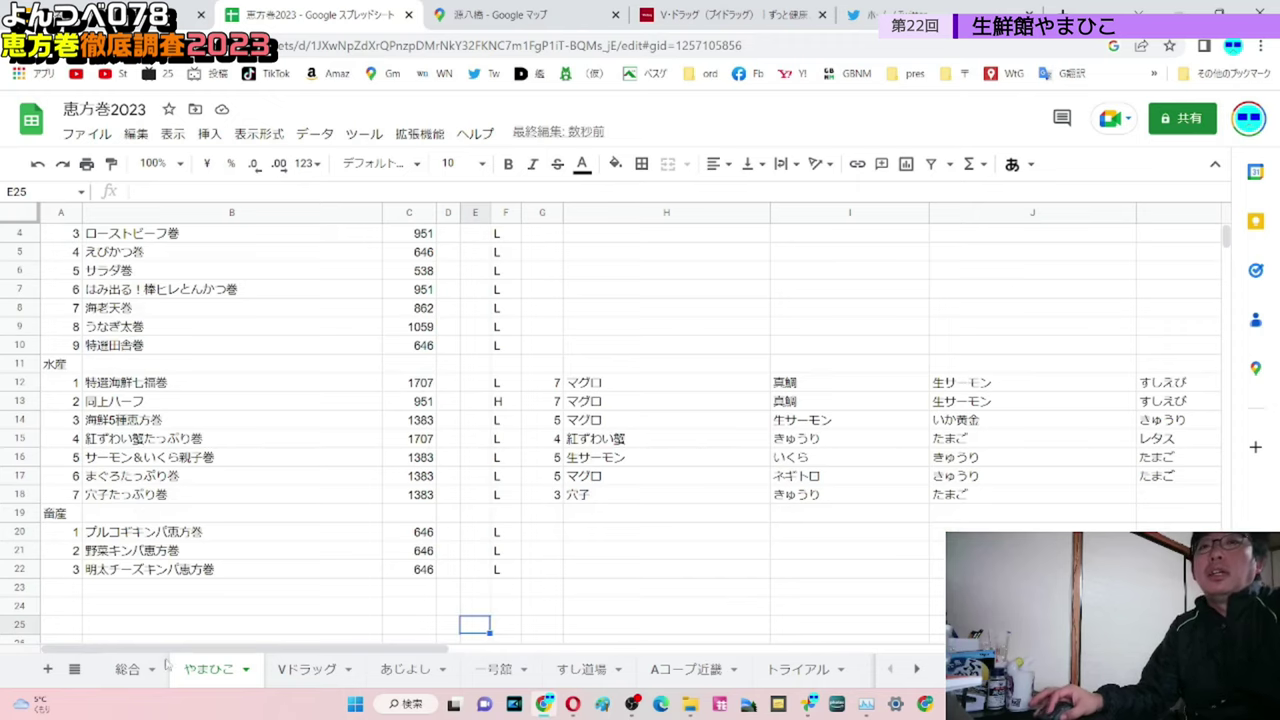
Step: Open the 総合 sheet and compare やまひこ's 最高価格, 恵方巻価格 and 最低価格 with the neighbouring stores
{"action": "left_click", "coordinate": [130, 670]}
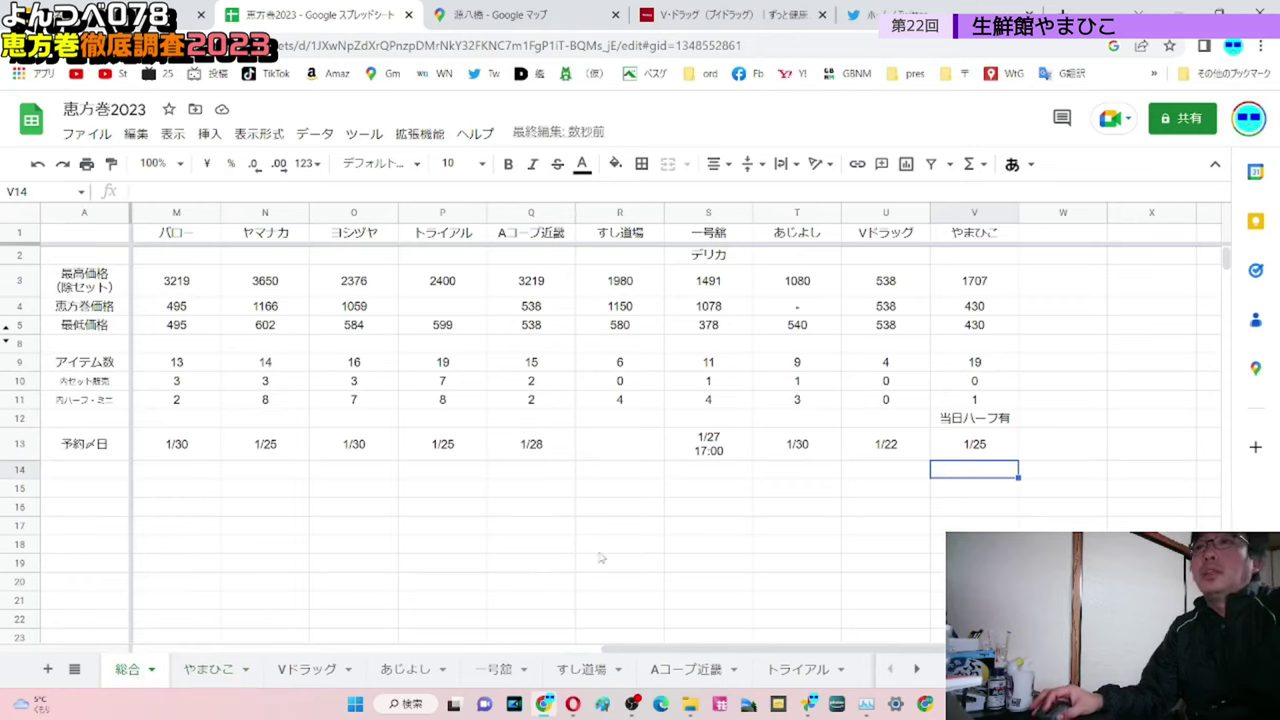
{"action": "left_click_drag", "start_coordinate": [985, 287], "coordinate": [465, 281]}
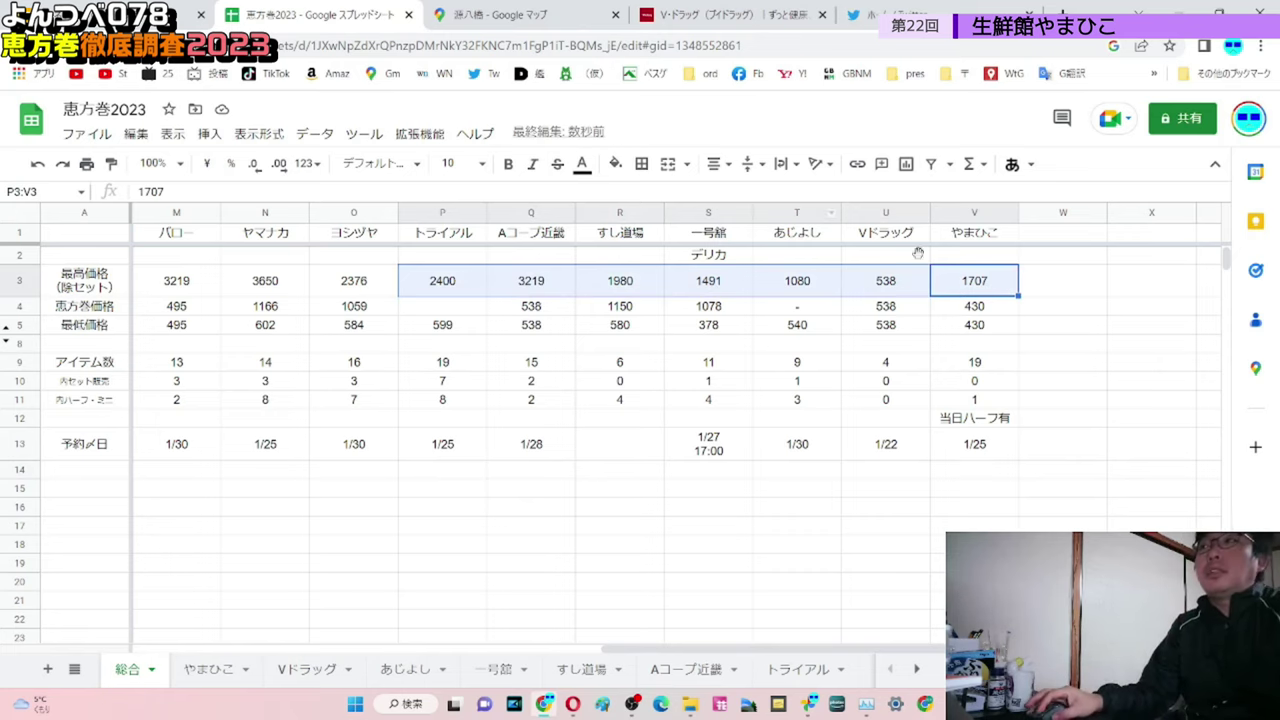
{"action": "left_click", "coordinate": [976, 309]}
{"action": "left_click_drag", "start_coordinate": [977, 327], "coordinate": [175, 336]}
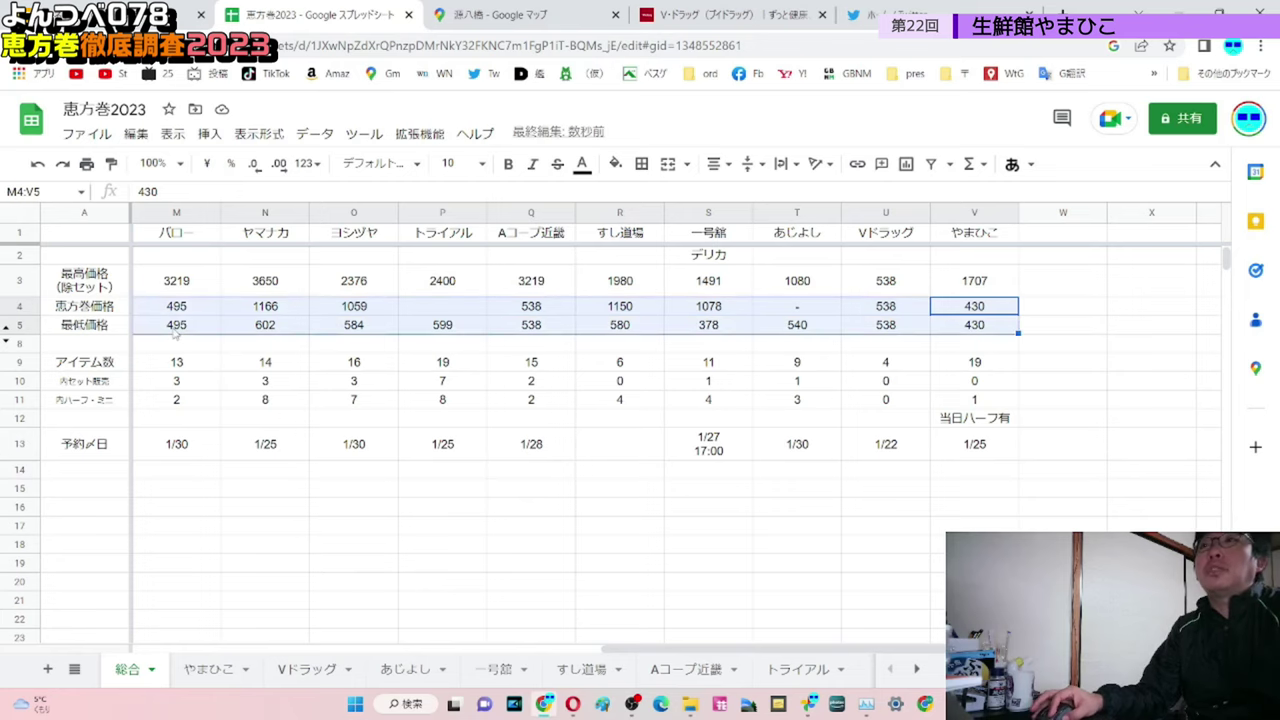
Step: Compare the 最低価格 values in row 5 across all stores, ending on やまひこ's cell V5
{"action": "left_click", "coordinate": [180, 335]}
{"action": "key", "text": "Left"}
{"action": "key", "text": "Left"}
{"action": "key", "text": "Left"}
{"action": "key", "text": "Left"}
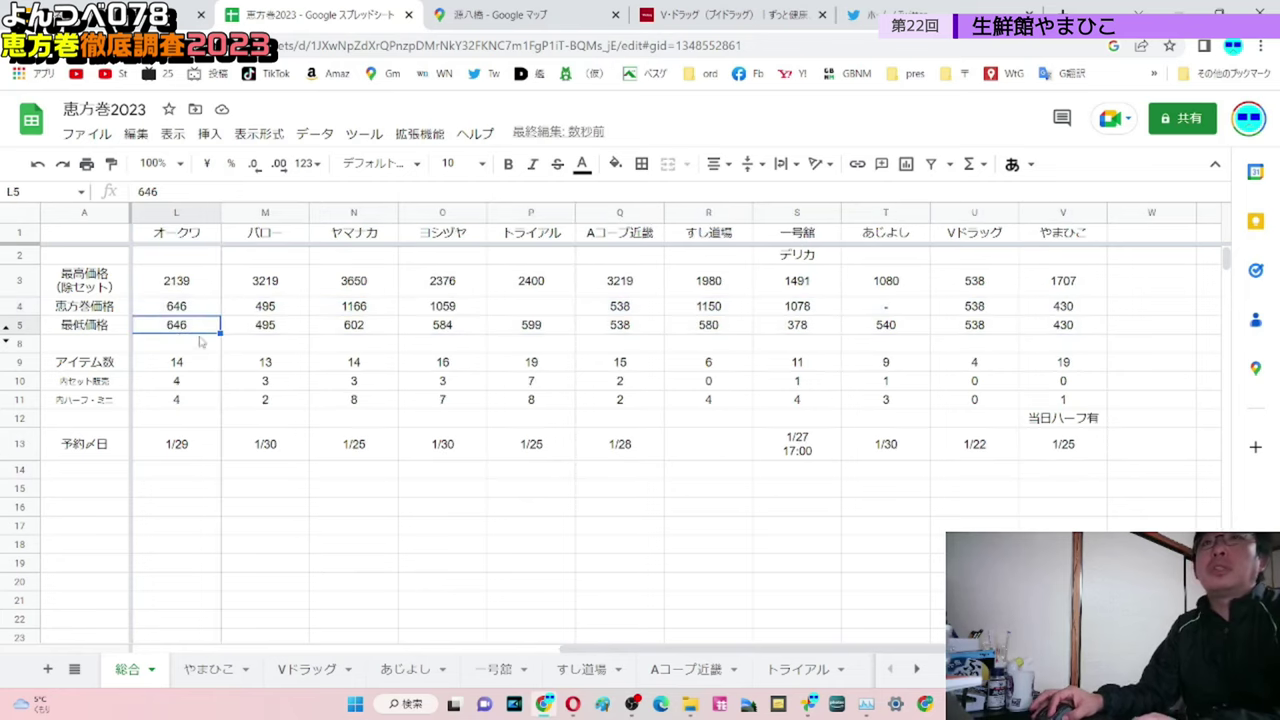
{"action": "key", "text": "Left"}
{"action": "key", "text": "Left"}
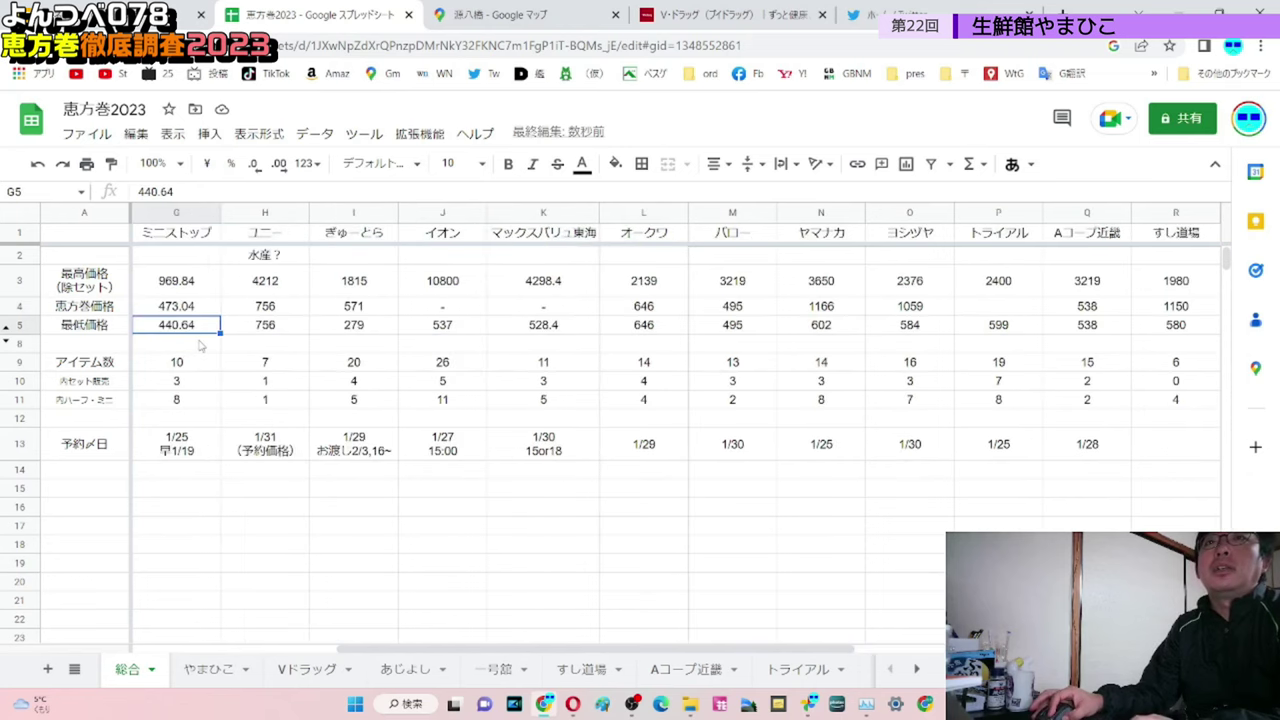
{"action": "key", "text": "Right"}
{"action": "key", "text": "Right"}
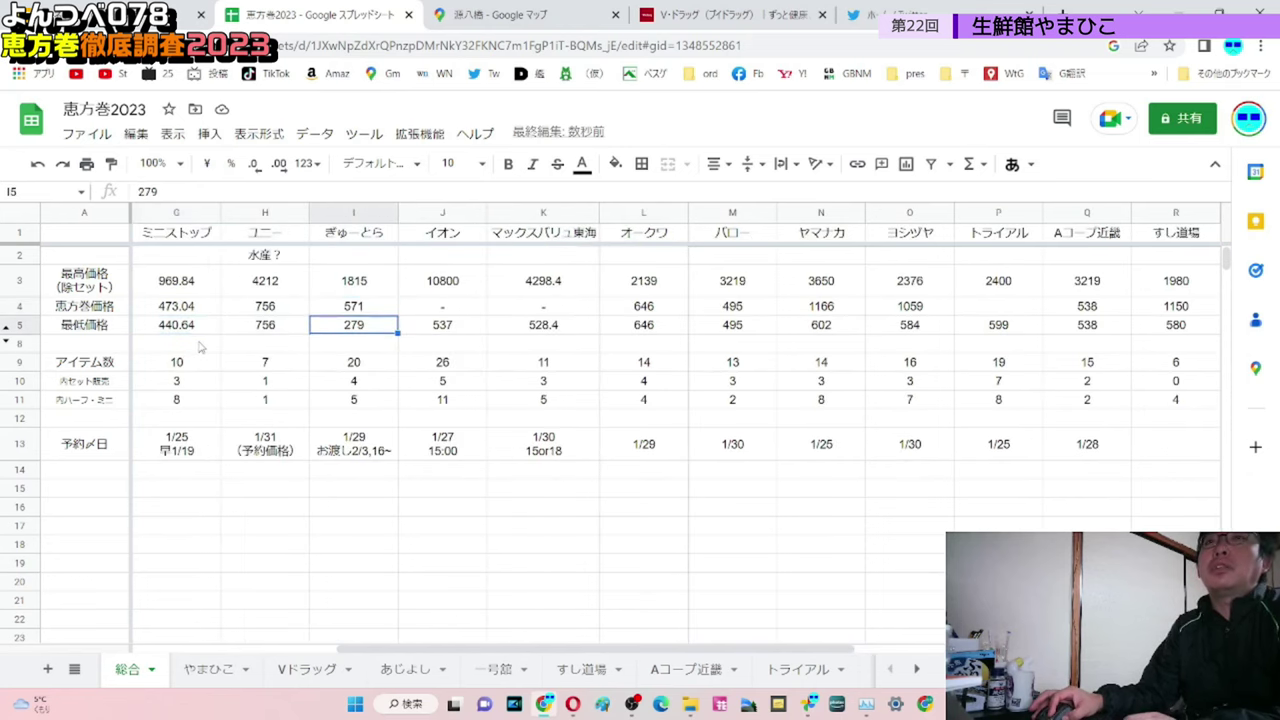
{"action": "key", "text": "Left"}
{"action": "key", "text": "Left"}
{"action": "key", "text": "Left"}
{"action": "key", "text": "Left"}
{"action": "key", "text": "Left"}
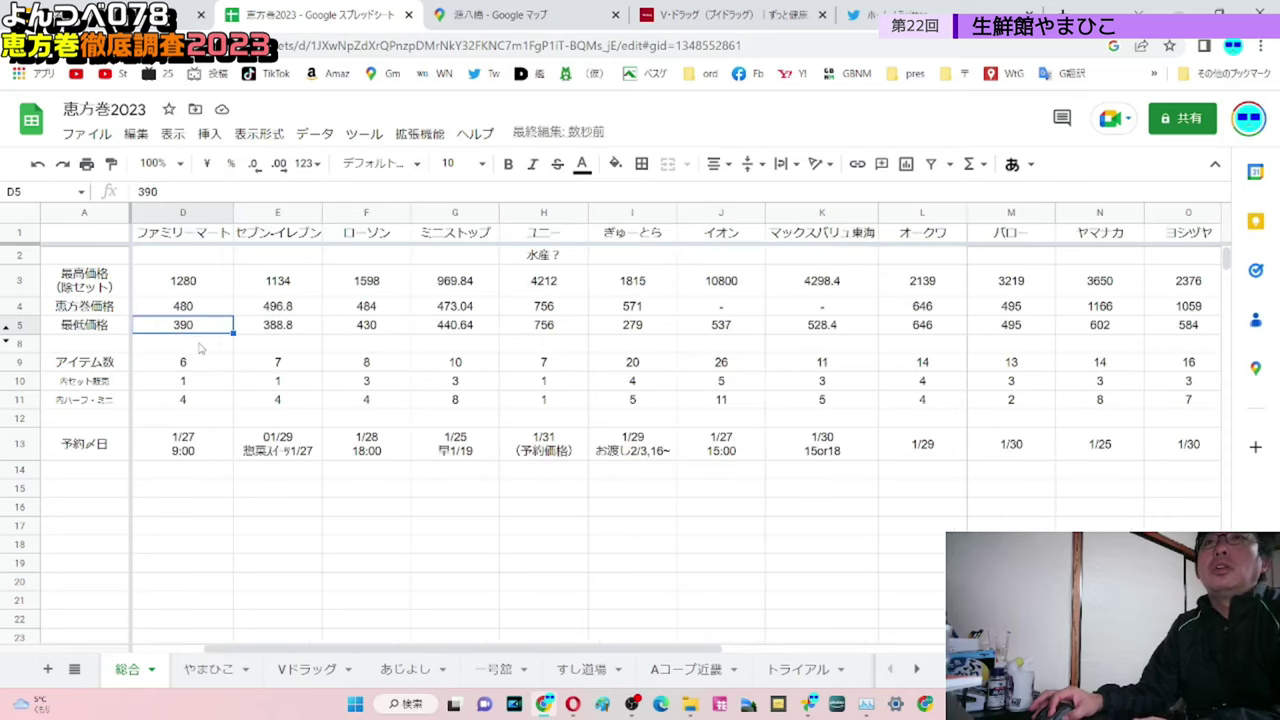
{"action": "key", "text": "Right"}
{"action": "key", "text": "Right"}
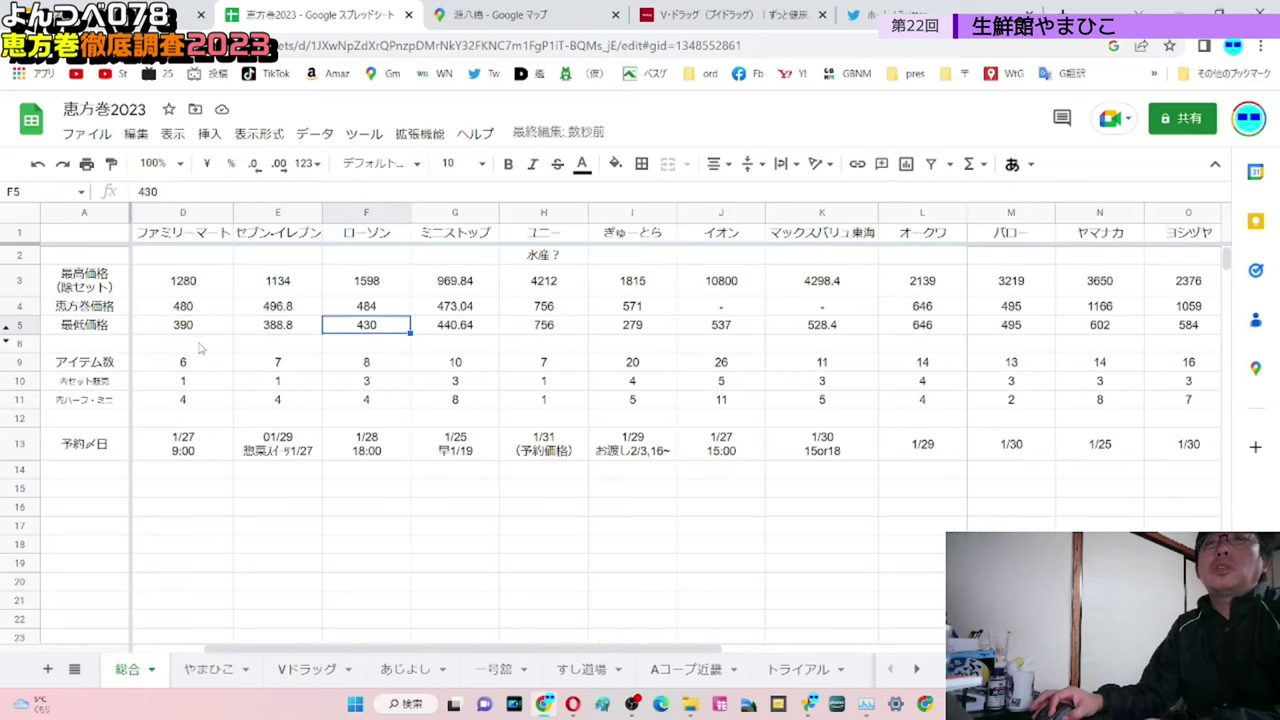
{"action": "key", "text": "Right"}
{"action": "key", "text": "Right"}
{"action": "key", "text": "Right"}
{"action": "key", "text": "Right"}
{"action": "key", "text": "Right"}
{"action": "key", "text": "Right"}
{"action": "key", "text": "Right"}
{"action": "key", "text": "Right"}
{"action": "key", "text": "Right"}
{"action": "key", "text": "Right"}
{"action": "key", "text": "Right"}
{"action": "key", "text": "Right"}
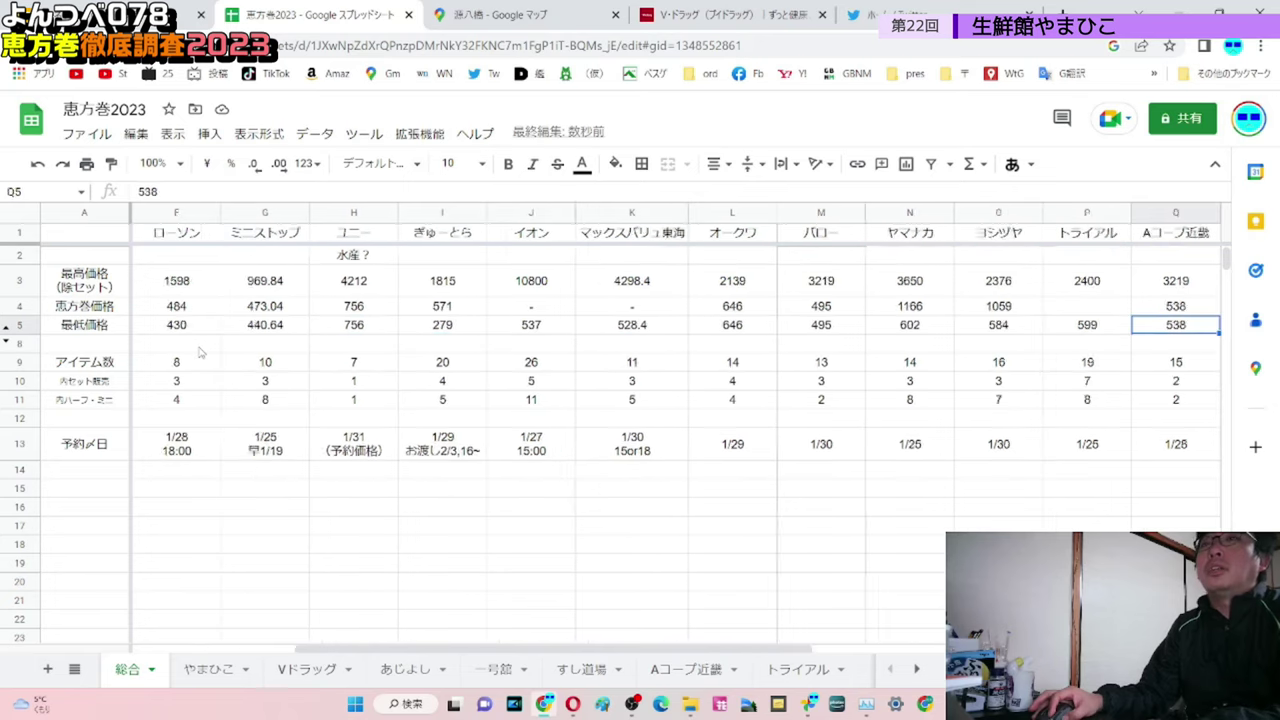
{"action": "key", "text": "Left"}
{"action": "key", "text": "Left"}
{"action": "key", "text": "Left"}
{"action": "key", "text": "Left"}
{"action": "key", "text": "Left"}
{"action": "key", "text": "Left"}
{"action": "key", "text": "Left"}
{"action": "key", "text": "Left"}
{"action": "key", "text": "Left"}
{"action": "key", "text": "Left"}
{"action": "key", "text": "Left"}
{"action": "key", "text": "Left"}
{"action": "key", "text": "Left"}
{"action": "key", "text": "Left"}
{"action": "key", "text": "Left"}
{"action": "key", "text": "Left"}
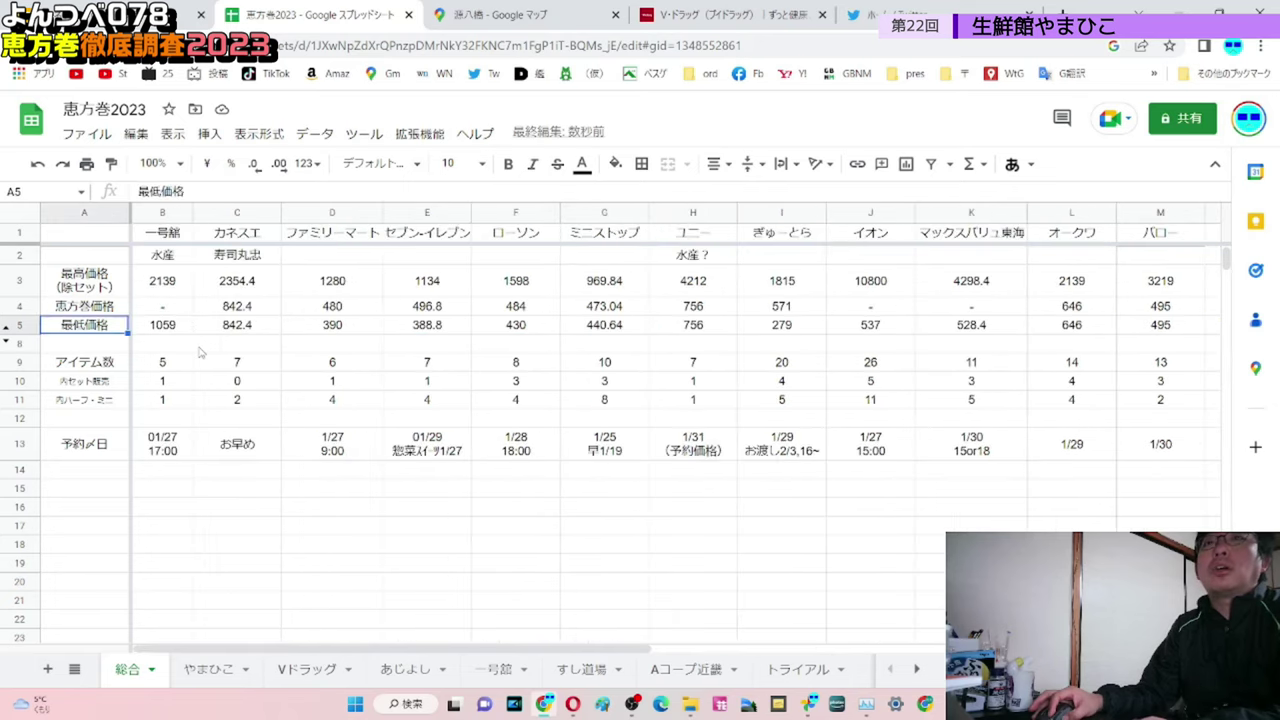
{"action": "key", "text": "Right"}
{"action": "key", "text": "Right"}
{"action": "key", "text": "Right"}
{"action": "key", "text": "Right"}
{"action": "key", "text": "Right"}
{"action": "key", "text": "Right"}
{"action": "key", "text": "Right"}
{"action": "key", "text": "Right"}
{"action": "key", "text": "Right"}
{"action": "key", "text": "Right"}
{"action": "key", "text": "Right"}
{"action": "key", "text": "Right"}
{"action": "key", "text": "Right"}
{"action": "key", "text": "Right"}
{"action": "key", "text": "Right"}
{"action": "key", "text": "Right"}
{"action": "key", "text": "Right"}
{"action": "key", "text": "Right"}
{"action": "key", "text": "Right"}
{"action": "key", "text": "Right"}
{"action": "key", "text": "Left"}
{"action": "key", "text": "Left"}
{"action": "key", "text": "Left"}
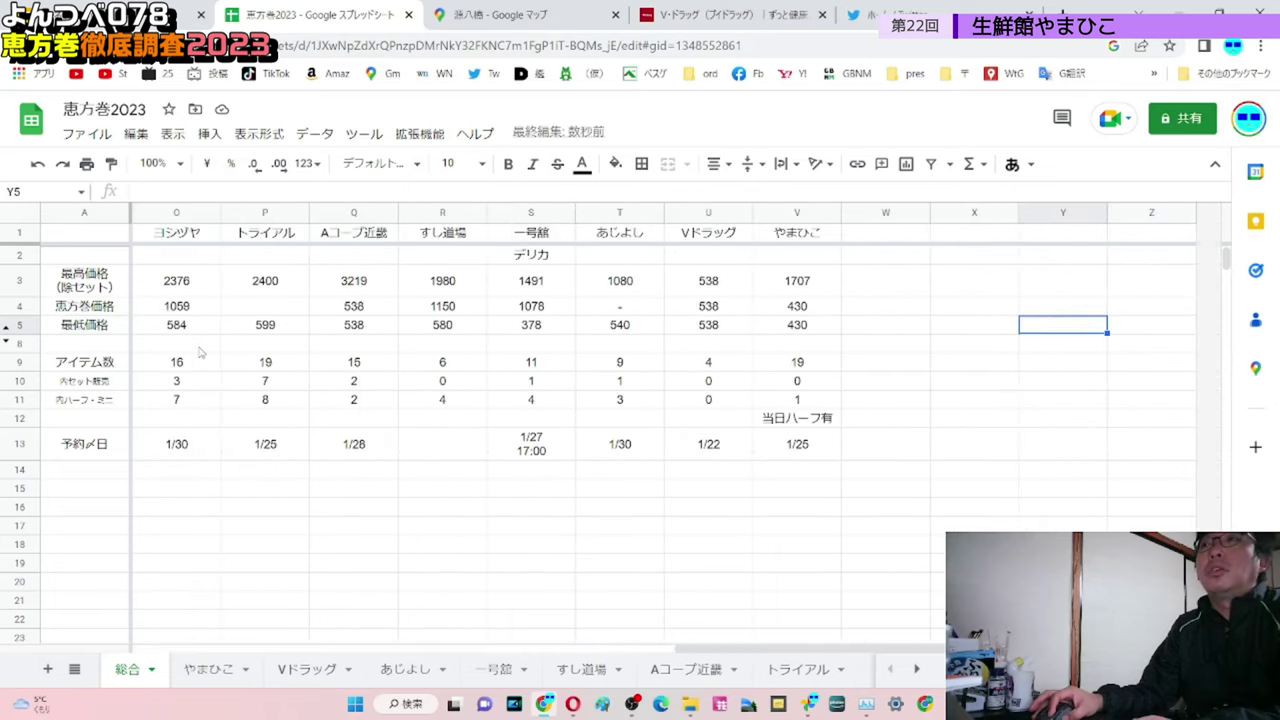
{"action": "key", "text": "Left"}
{"action": "key", "text": "Left"}
{"action": "key", "text": "Right"}
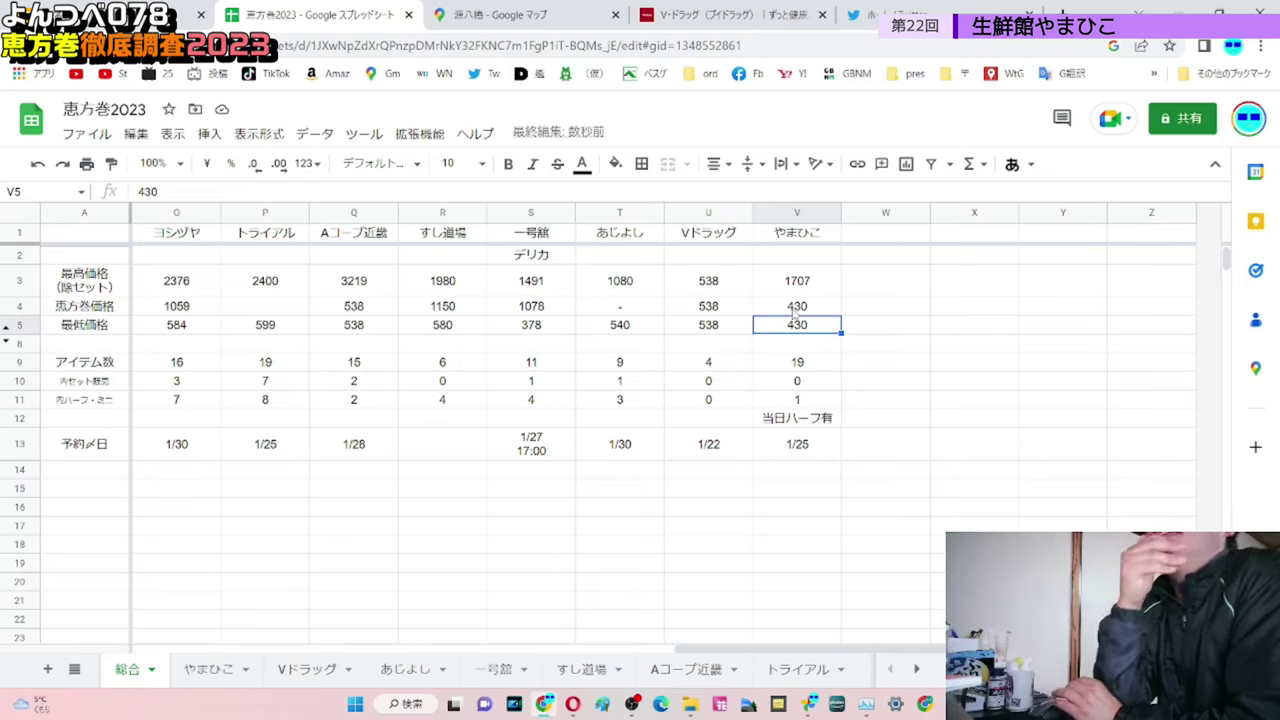
Step: Compare やまひこ's アイテム数 with the other stores and check its set and half/mini counts
{"action": "left_click", "coordinate": [796, 362]}
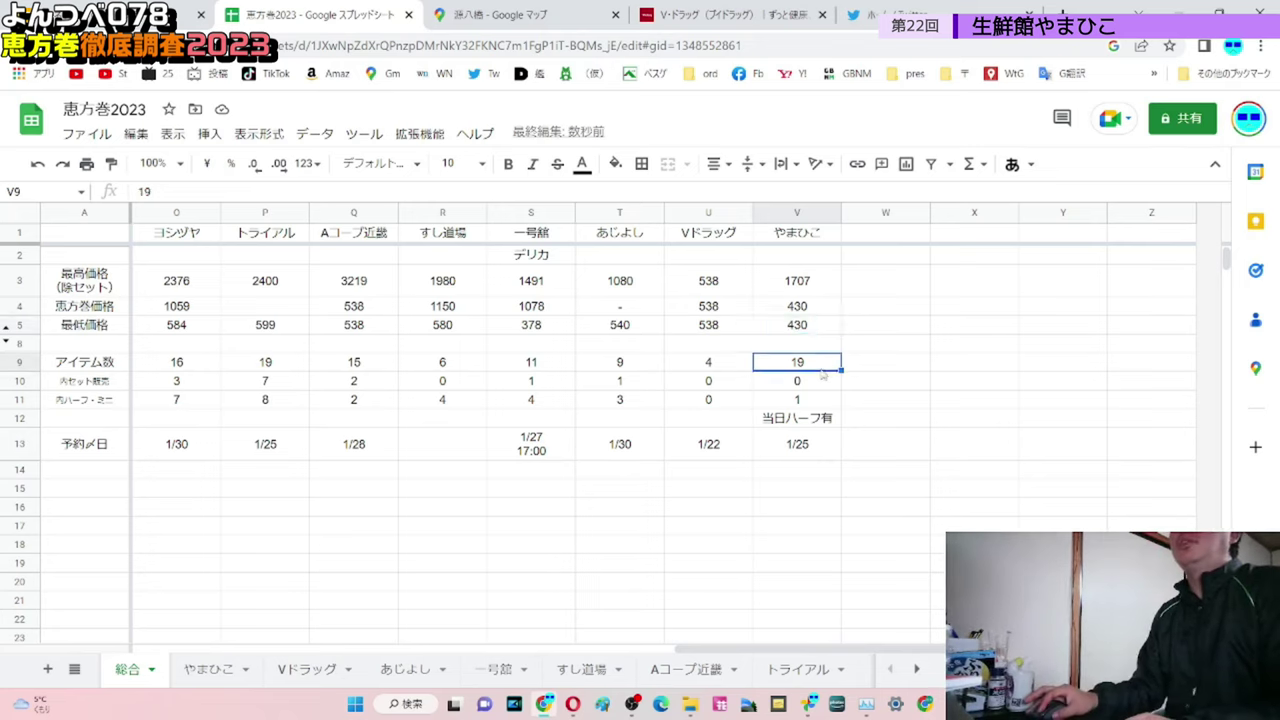
{"action": "left_click_drag", "start_coordinate": [750, 648], "coordinate": [475, 621]}
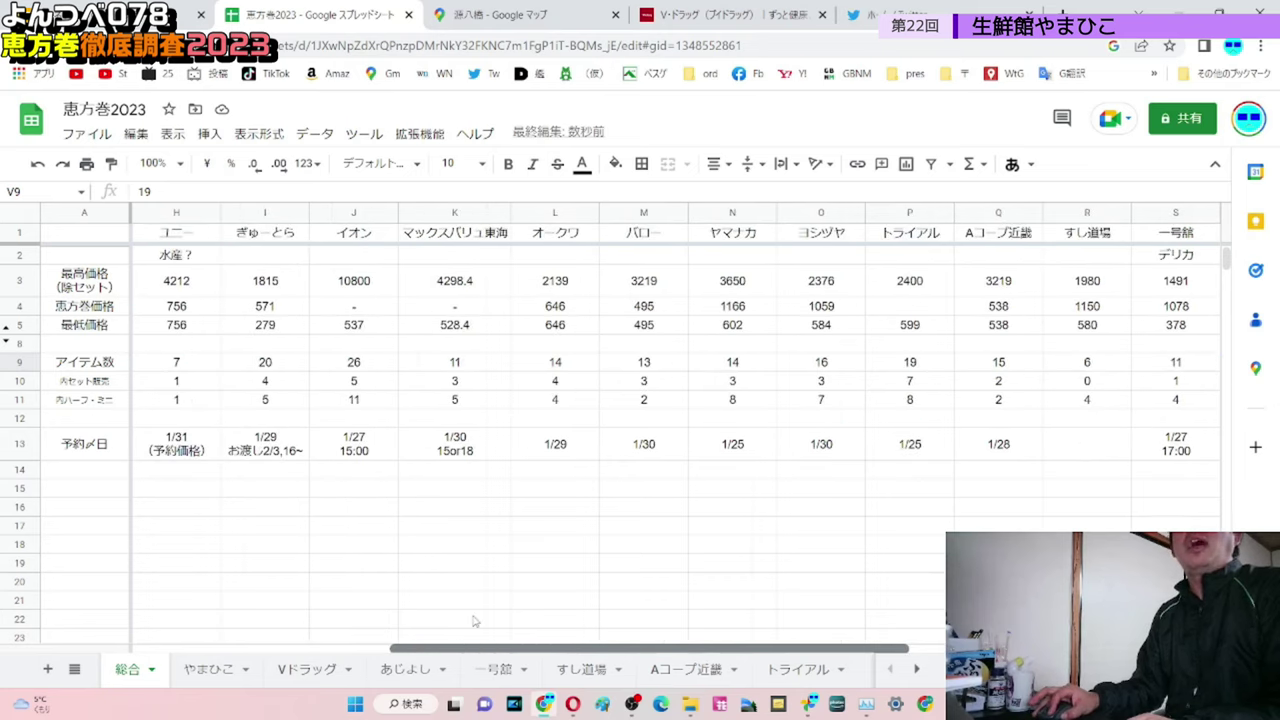
{"action": "left_click_drag", "start_coordinate": [475, 621], "coordinate": [464, 620]}
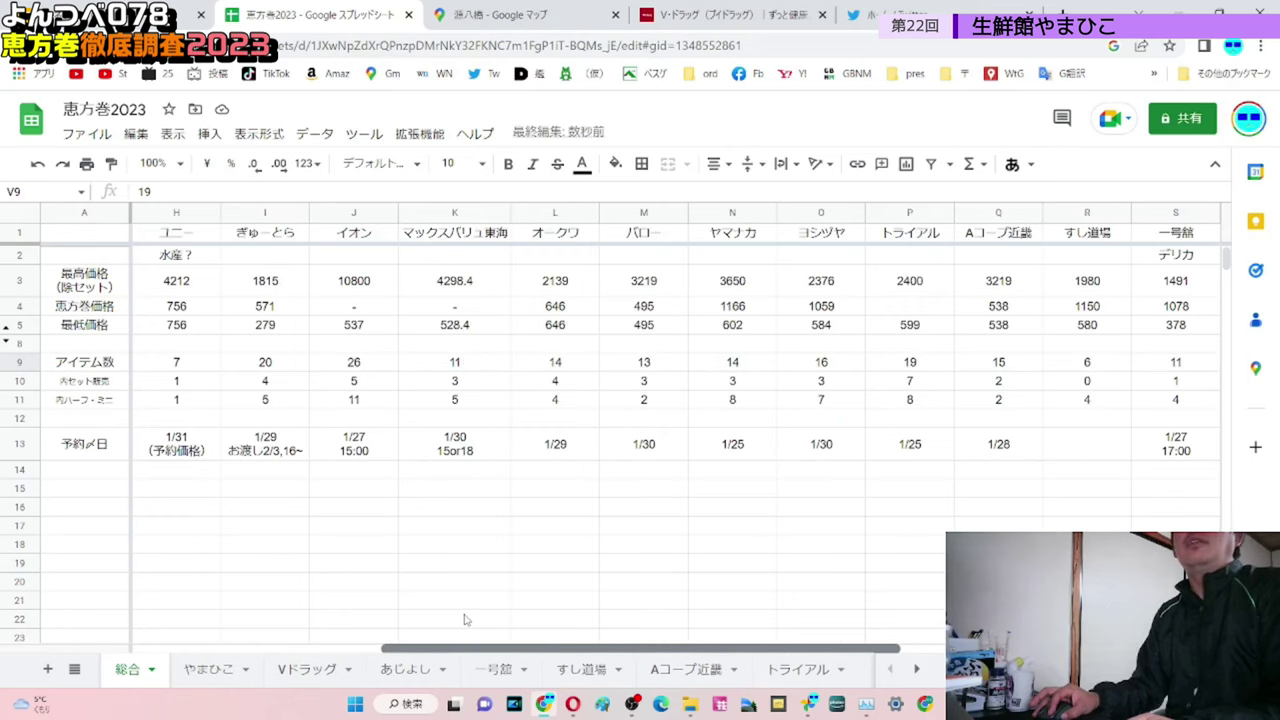
{"action": "left_click_drag", "start_coordinate": [464, 620], "coordinate": [320, 615]}
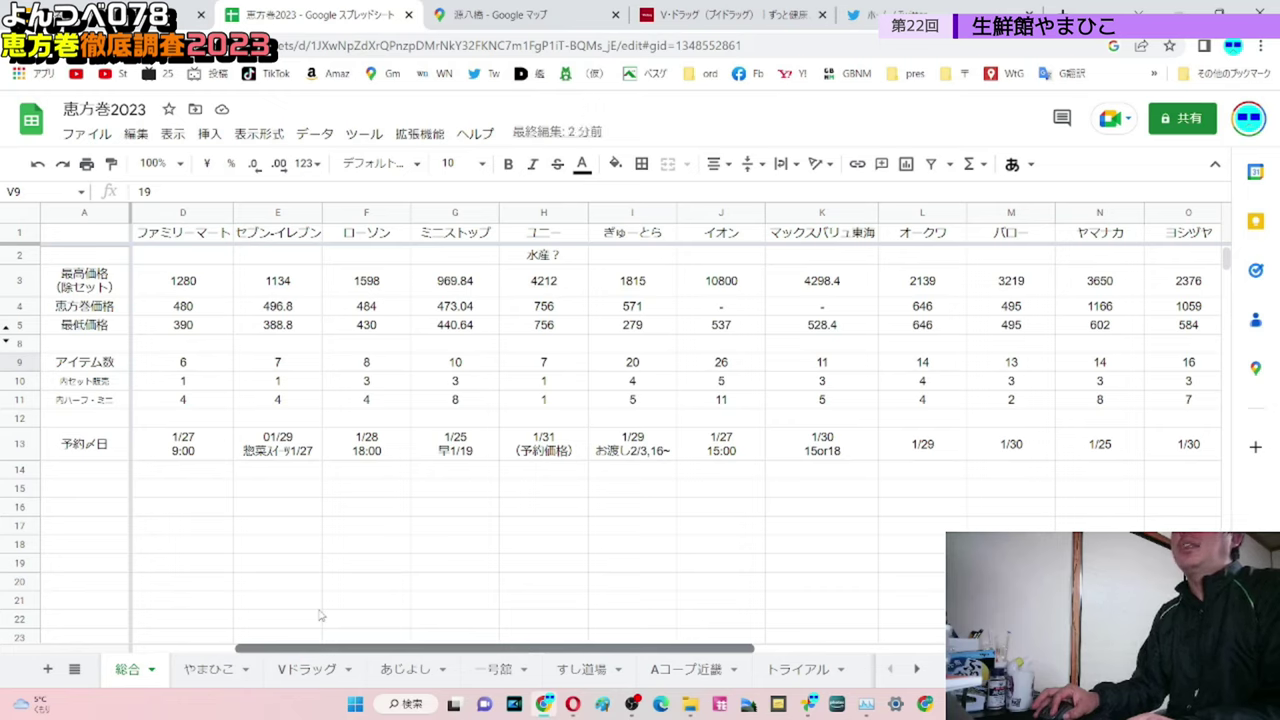
{"action": "left_click_drag", "start_coordinate": [335, 648], "coordinate": [745, 655]}
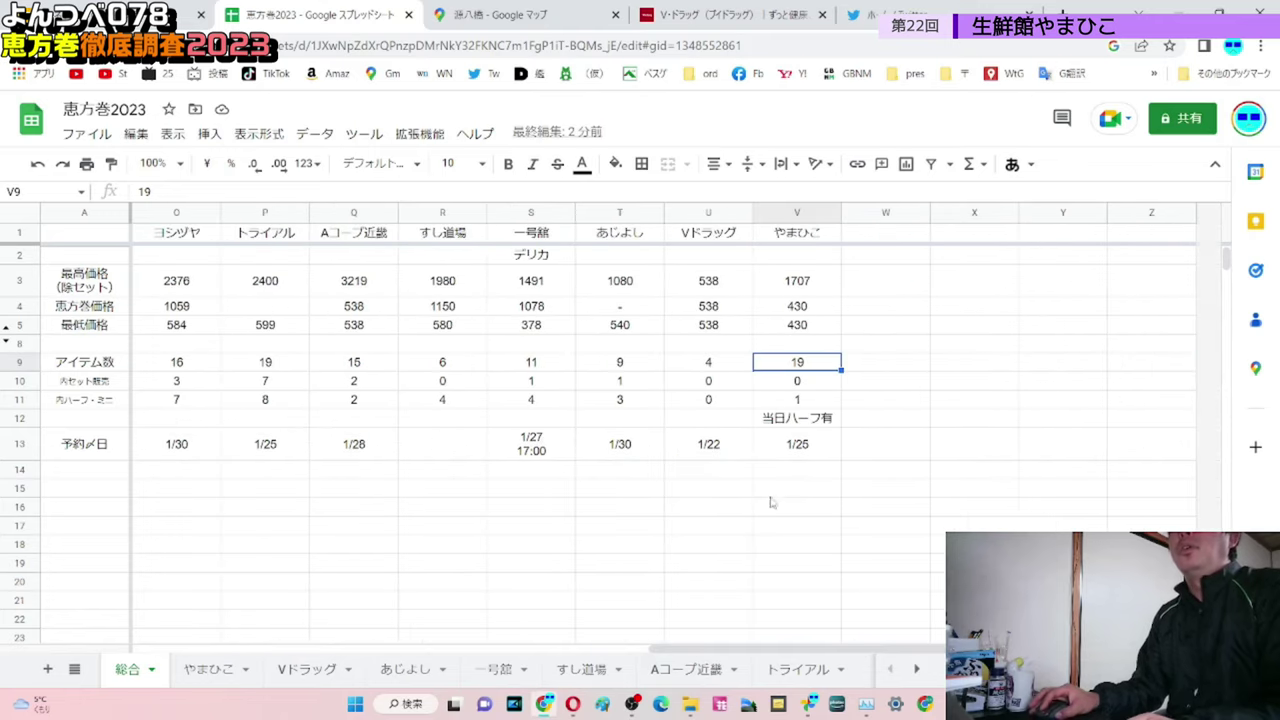
{"action": "key", "text": "Down"}
{"action": "key", "text": "Down"}
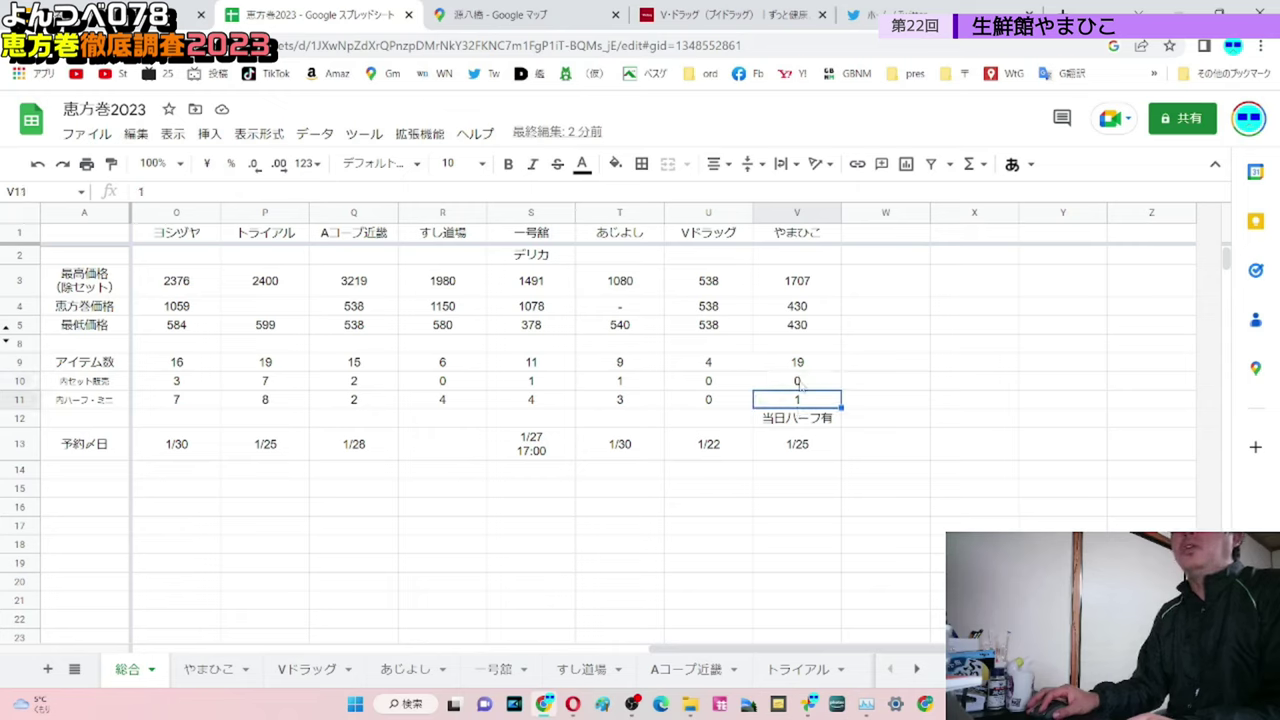
{"action": "left_click", "coordinate": [808, 364]}
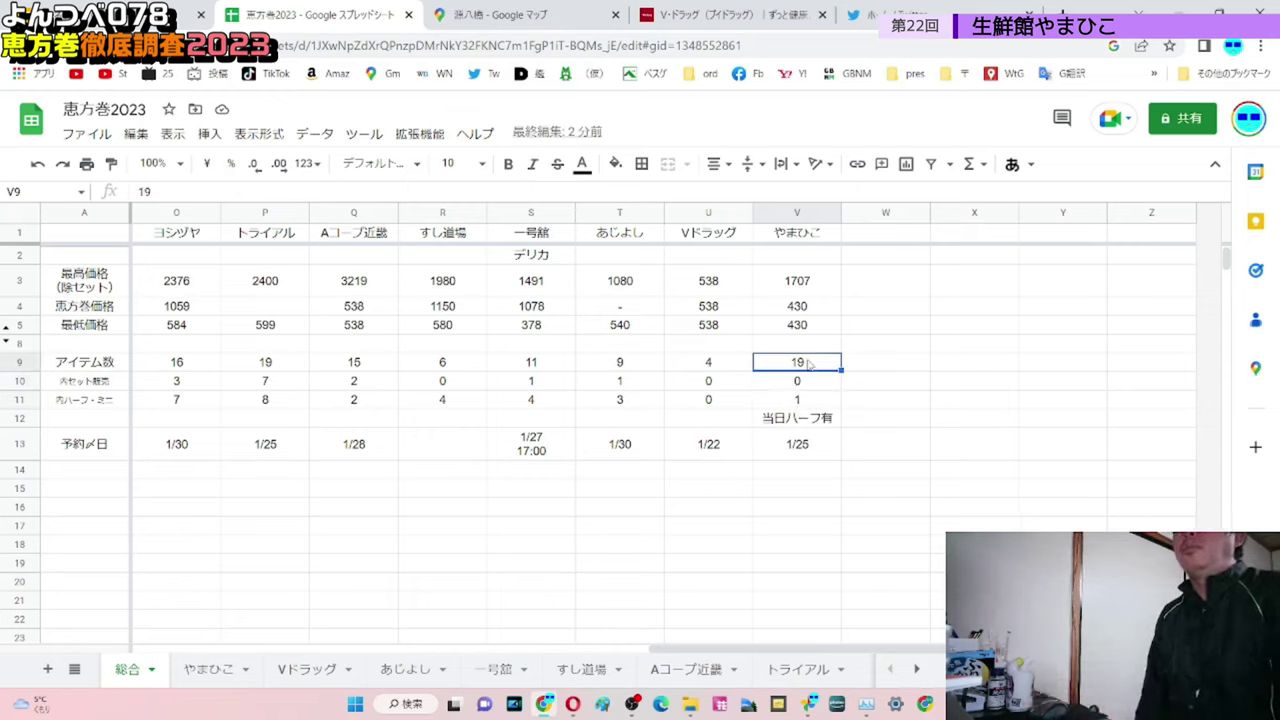